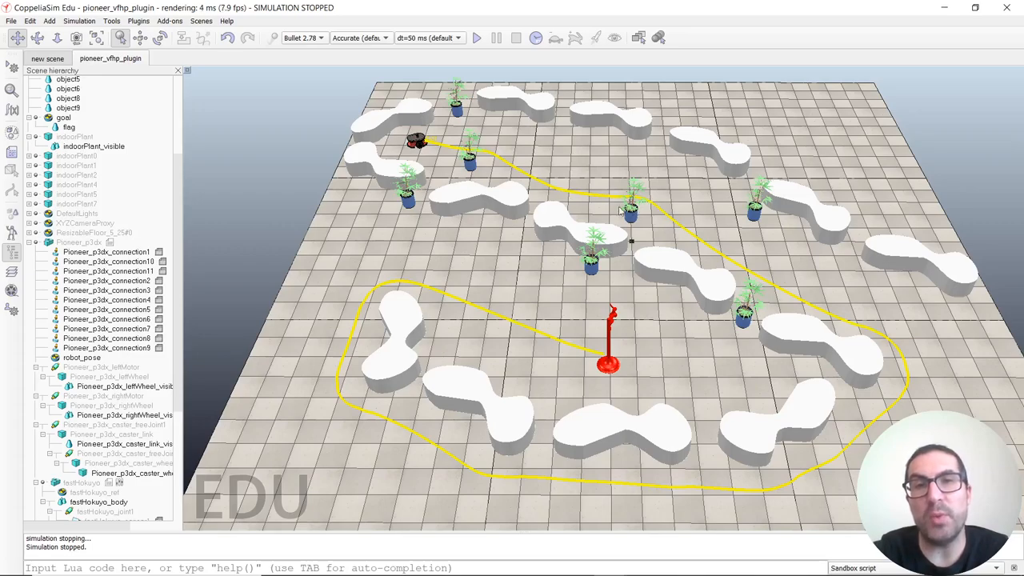
Pan and zoom the 3D view to frame the Pioneer robot and the red flag target
drag(416, 168, 586, 250)
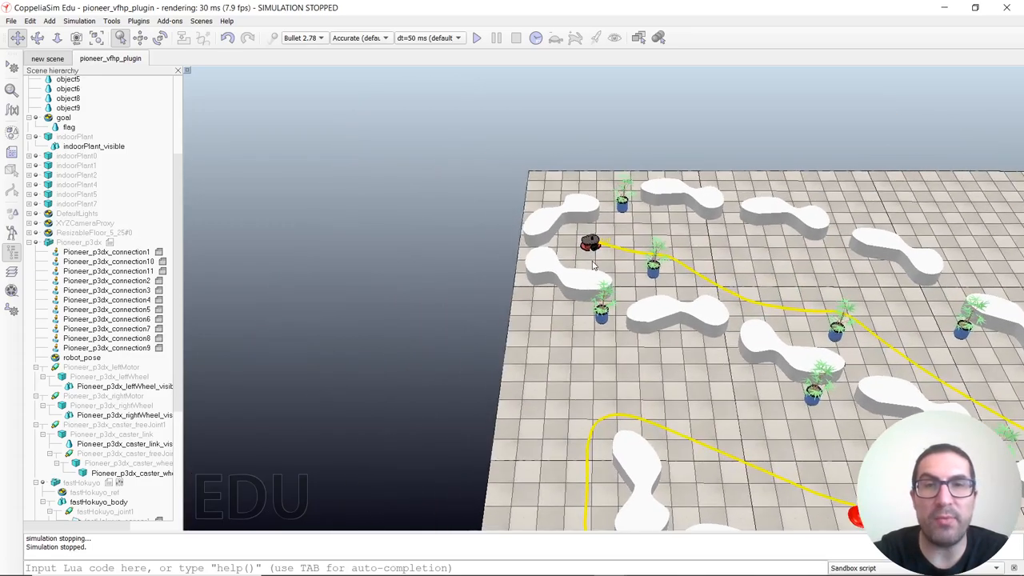
scroll(586, 251, up, 2)
scroll(584, 244, up, 2)
scroll(582, 240, up, 2)
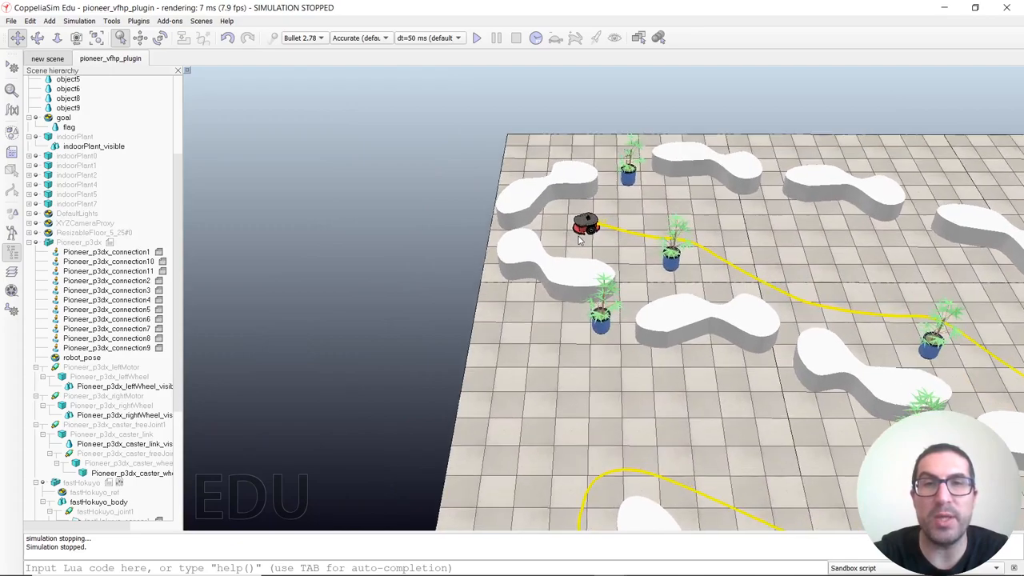
scroll(579, 236, up, 2)
scroll(579, 236, up, 2)
scroll(580, 236, up, 2)
scroll(579, 236, up, 2)
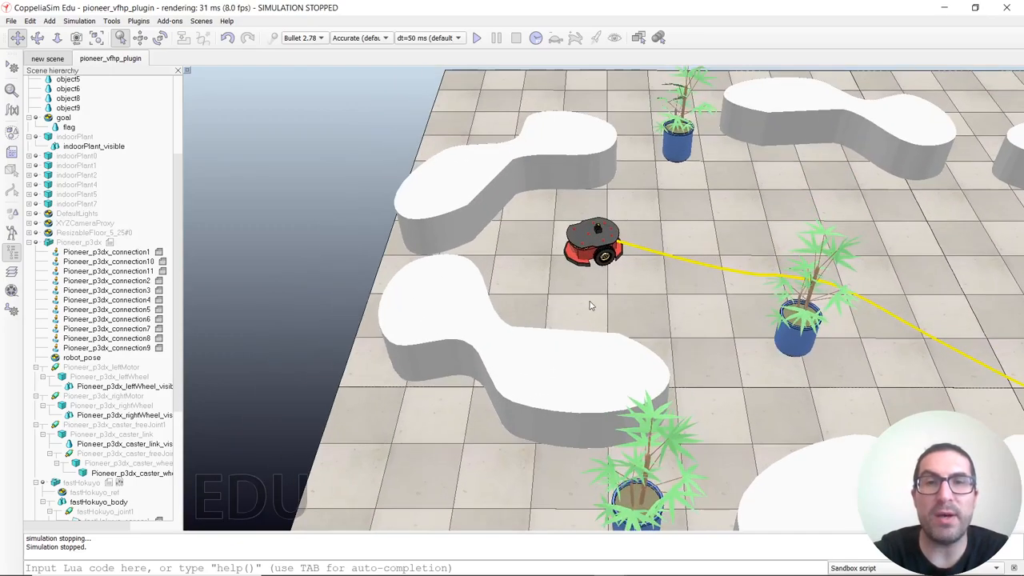
mouse_move(580, 236)
mouse_down()
mouse_move(595, 318)
mouse_move(612, 335)
mouse_up()
scroll(579, 244, up, 2)
scroll(580, 244, up, 2)
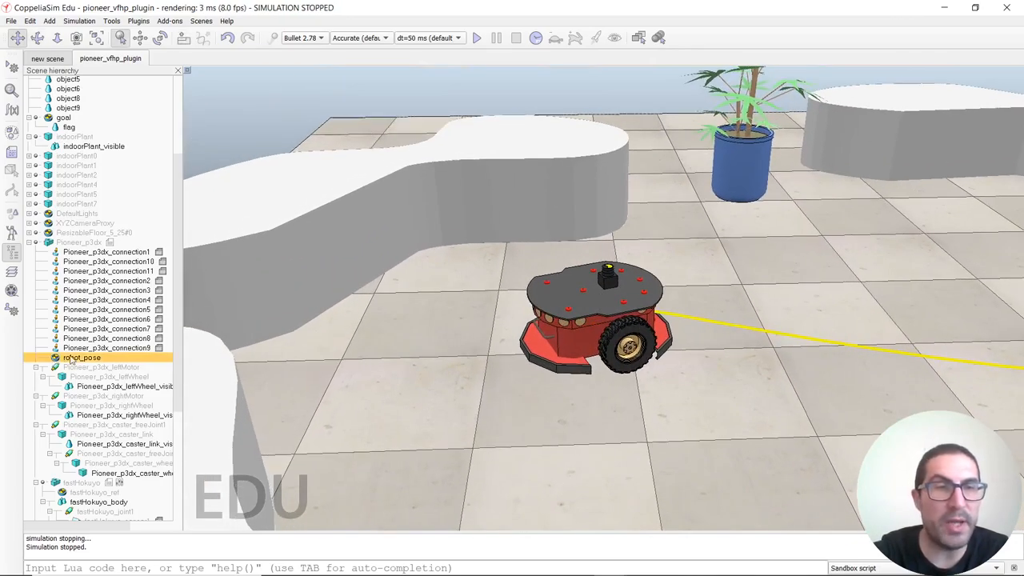
mouse_move(615, 386)
mouse_down()
mouse_move(651, 397)
mouse_move(486, 322)
mouse_up()
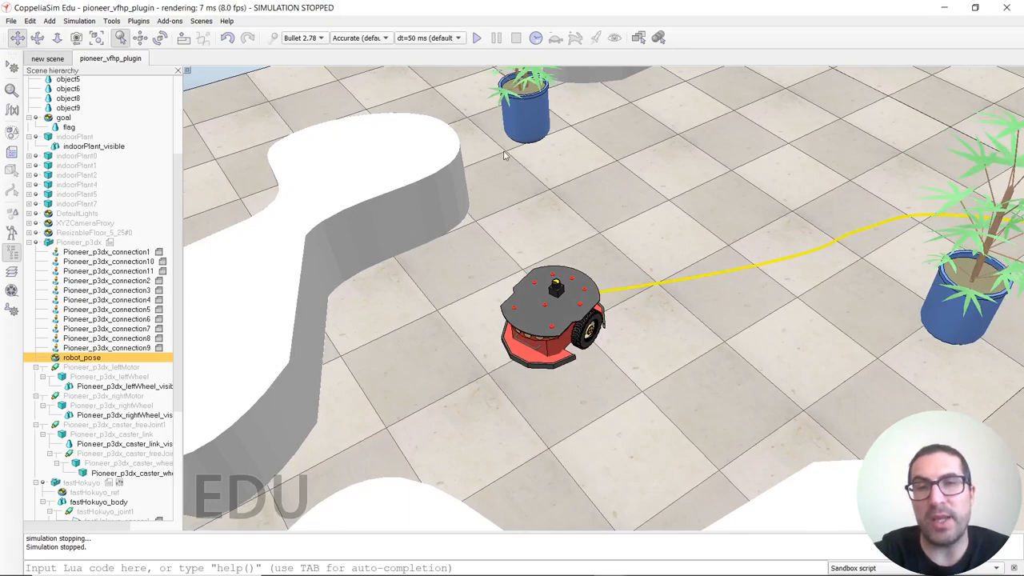
scroll(584, 186, down, 3)
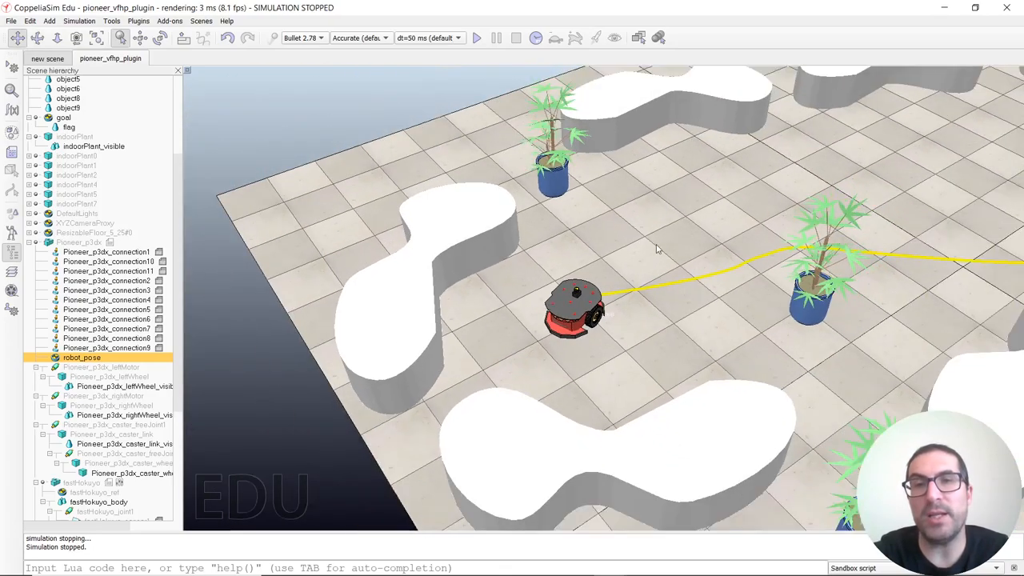
scroll(624, 224, down, 5)
scroll(670, 268, down, 3)
mouse_move(670, 268)
mouse_down()
mouse_move(773, 276)
mouse_move(890, 342)
mouse_up()
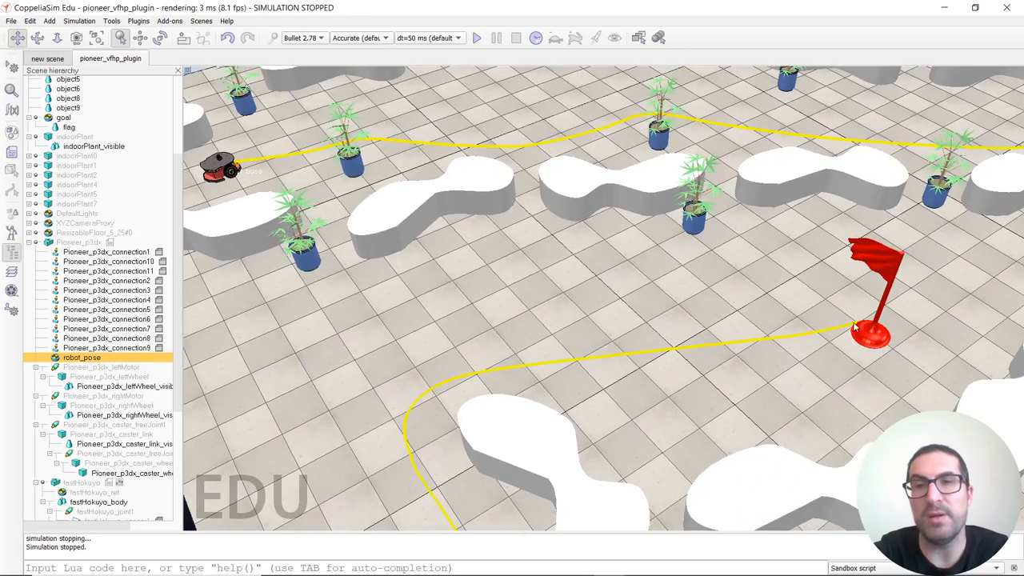
scroll(484, 198, down, 5)
scroll(456, 175, up, 5)
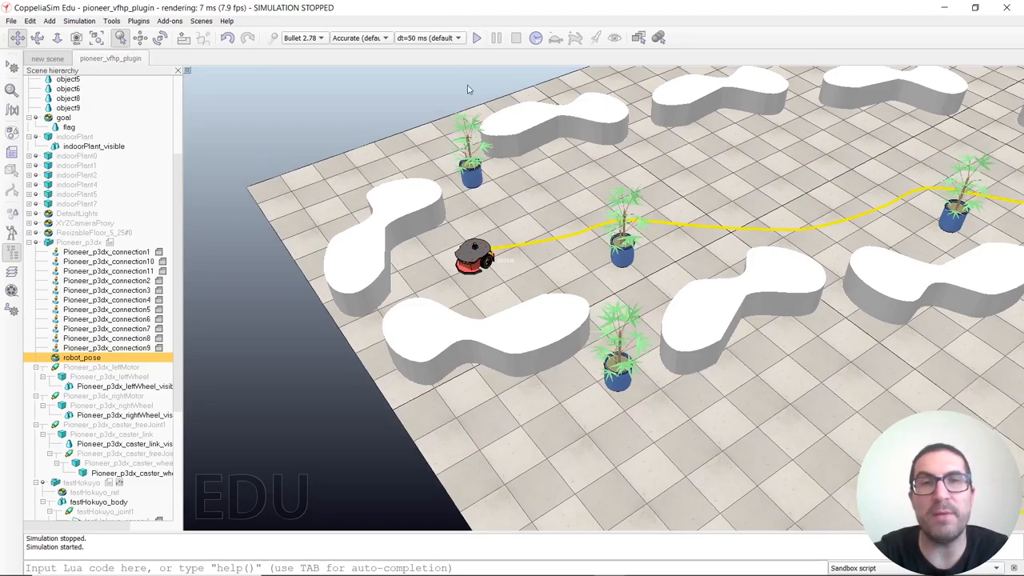
Start the simulation and follow the robot steering between the potted plants with the camera
click(476, 37)
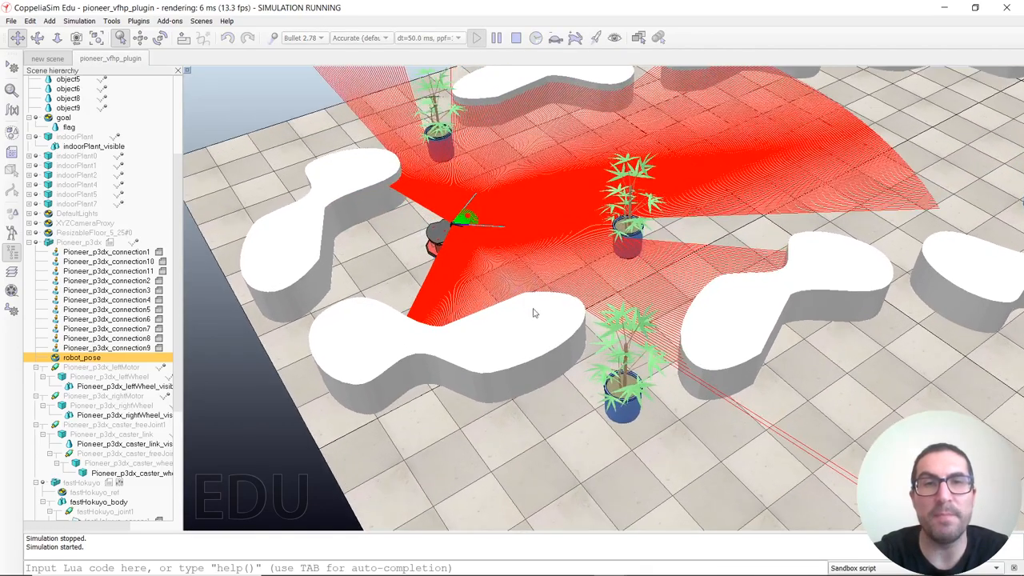
scroll(534, 311, up, 3)
scroll(532, 308, up, 3)
scroll(536, 320, up, 3)
scroll(540, 328, up, 3)
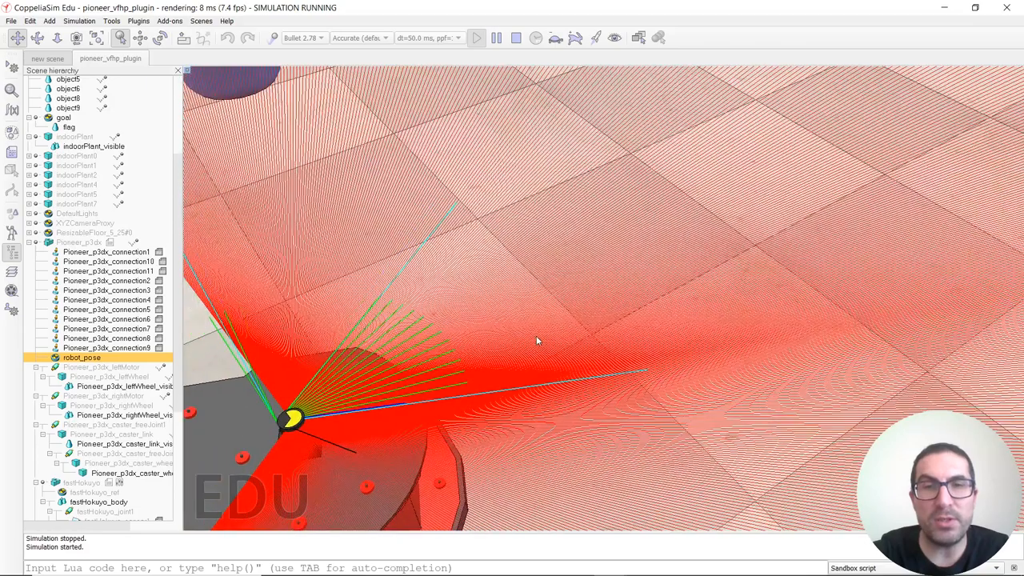
scroll(536, 335, down, 3)
scroll(553, 359, down, 2)
scroll(594, 353, down, 2)
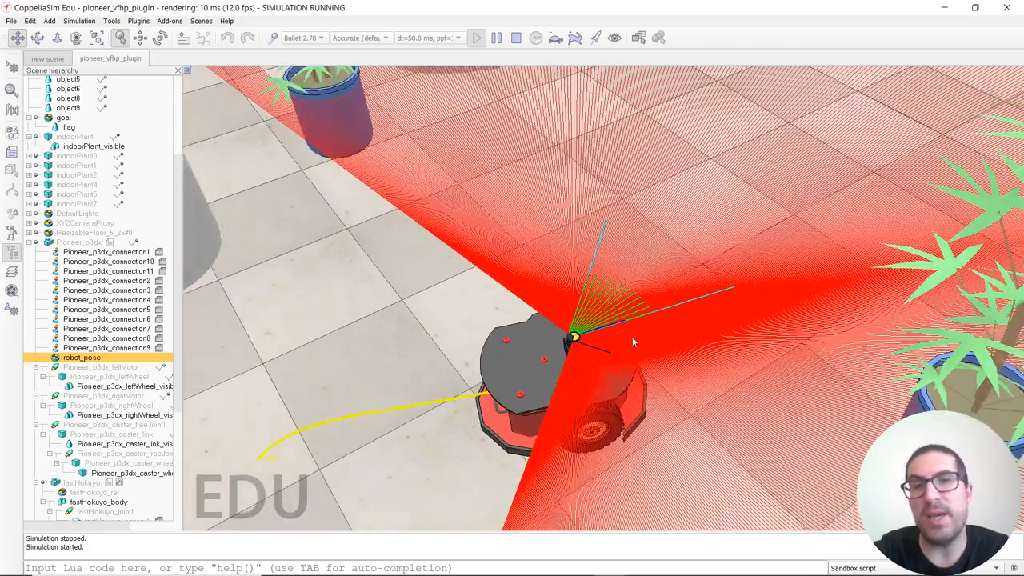
scroll(631, 336, down, 3)
mouse_move(664, 311)
mouse_down()
mouse_move(739, 278)
mouse_move(661, 355)
mouse_up()
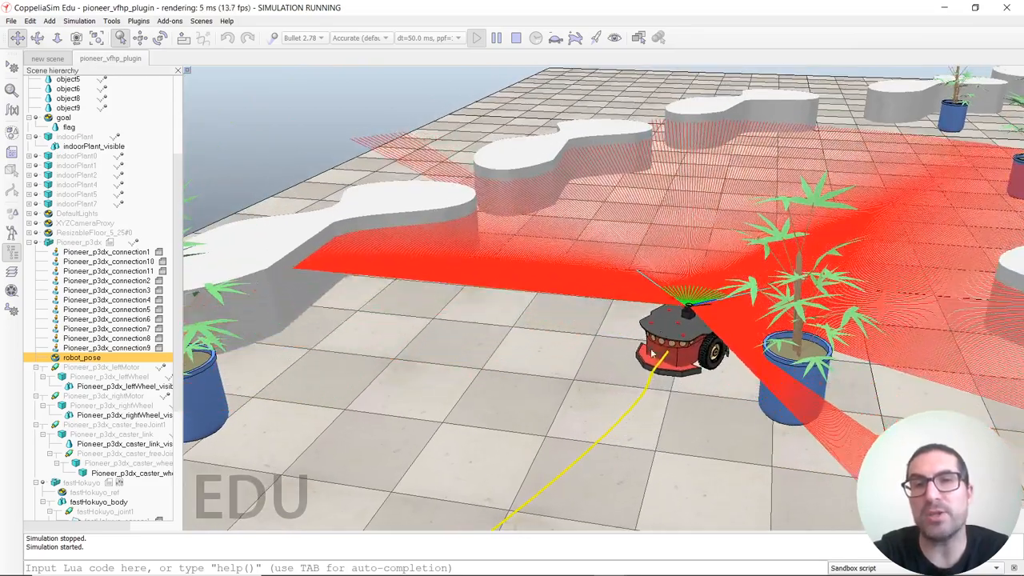
scroll(649, 353, down, 3)
drag(649, 353, 670, 389)
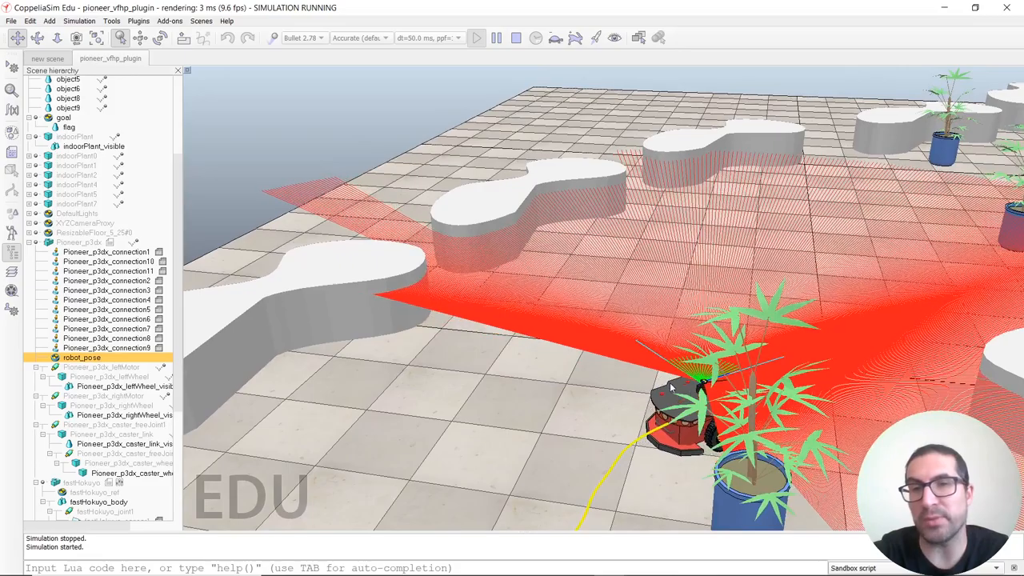
scroll(670, 388, up, 5)
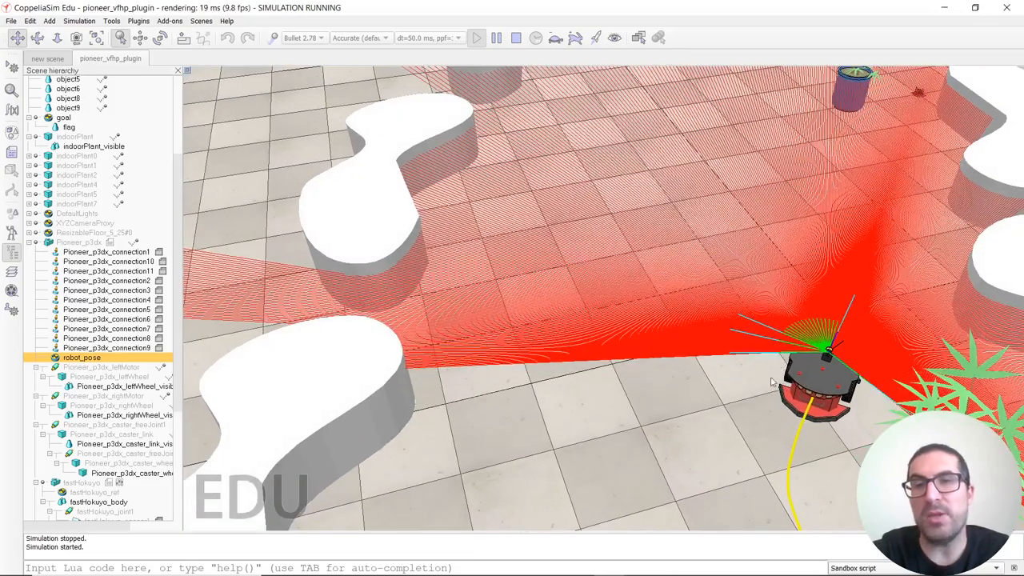
scroll(771, 382, down, 3)
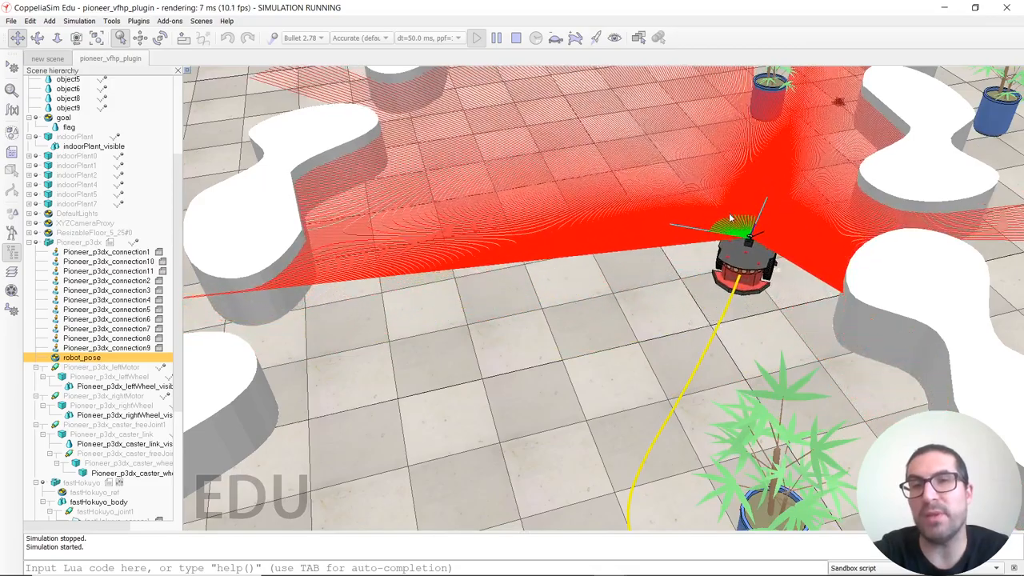
drag(696, 281, 669, 256)
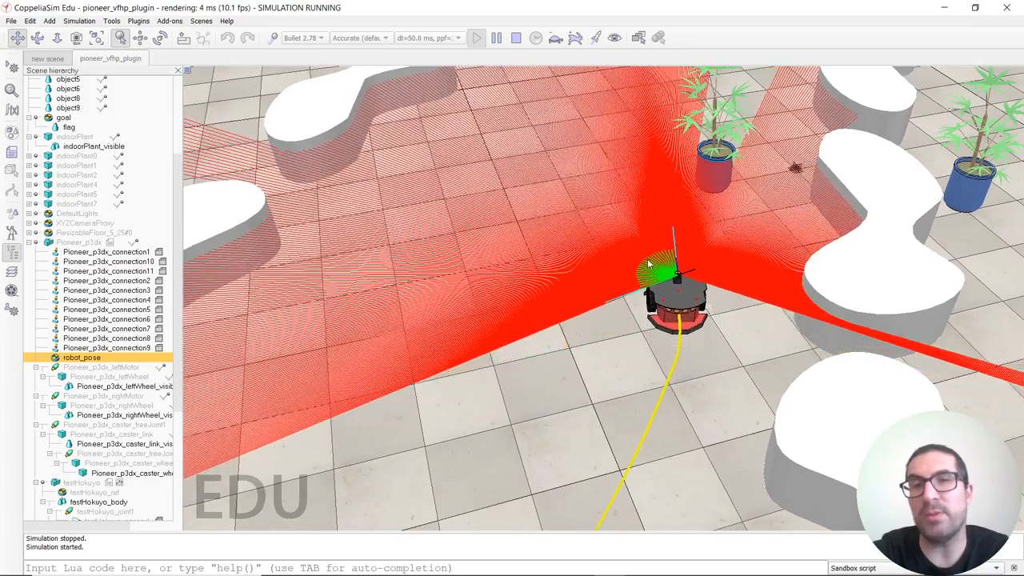
drag(649, 280, 670, 230)
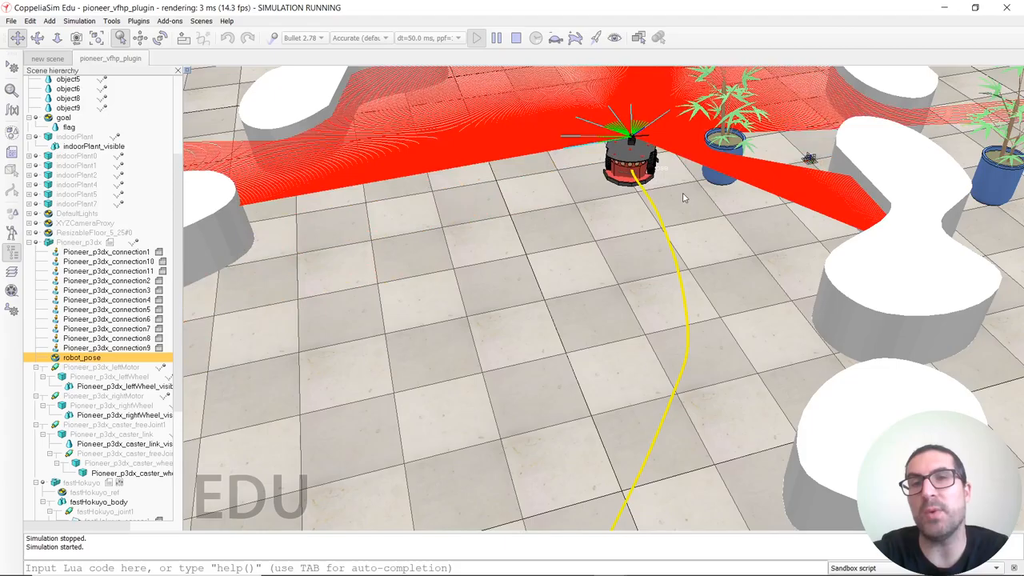
drag(644, 175, 636, 316)
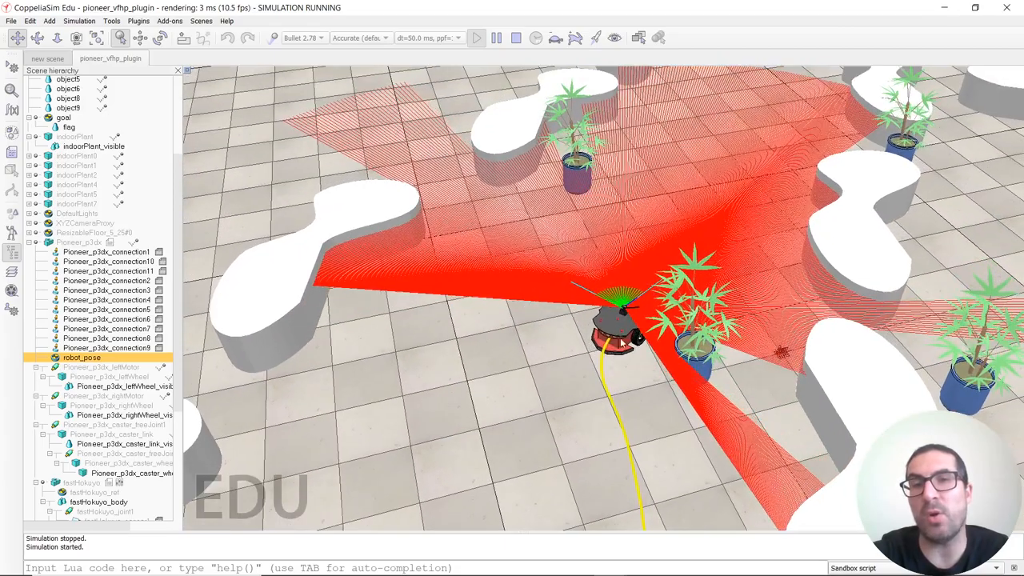
scroll(636, 316, up, 3)
scroll(656, 296, up, 3)
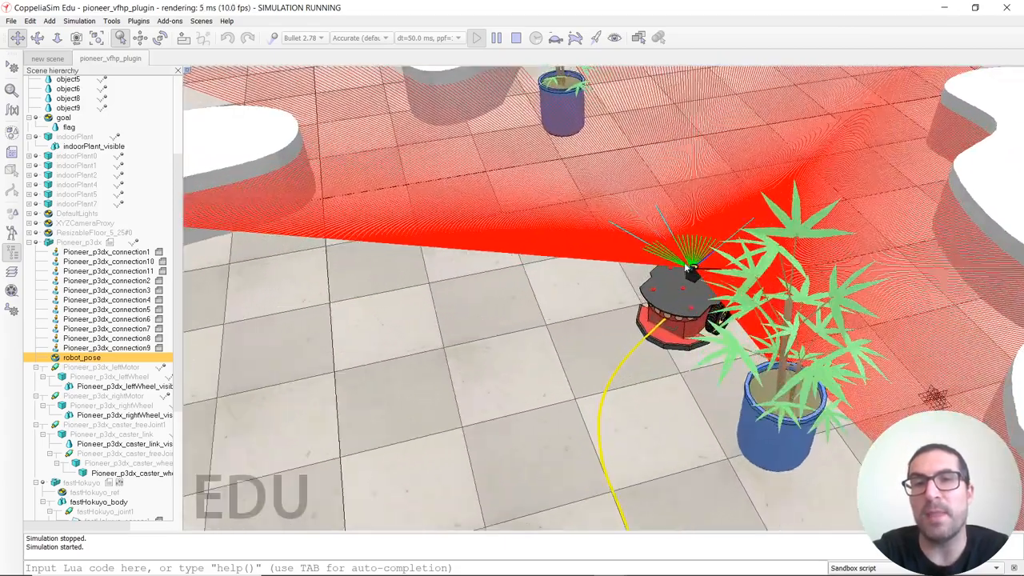
scroll(680, 280, up, 3)
scroll(687, 276, down, 3)
scroll(687, 276, down, 2)
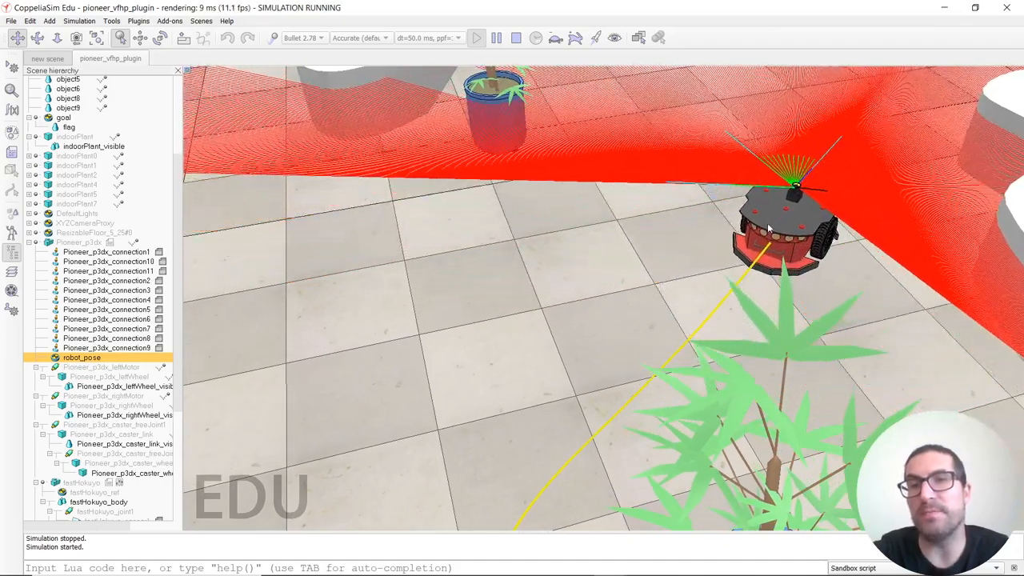
scroll(767, 228, down, 2)
scroll(767, 228, down, 2)
scroll(799, 240, down, 1)
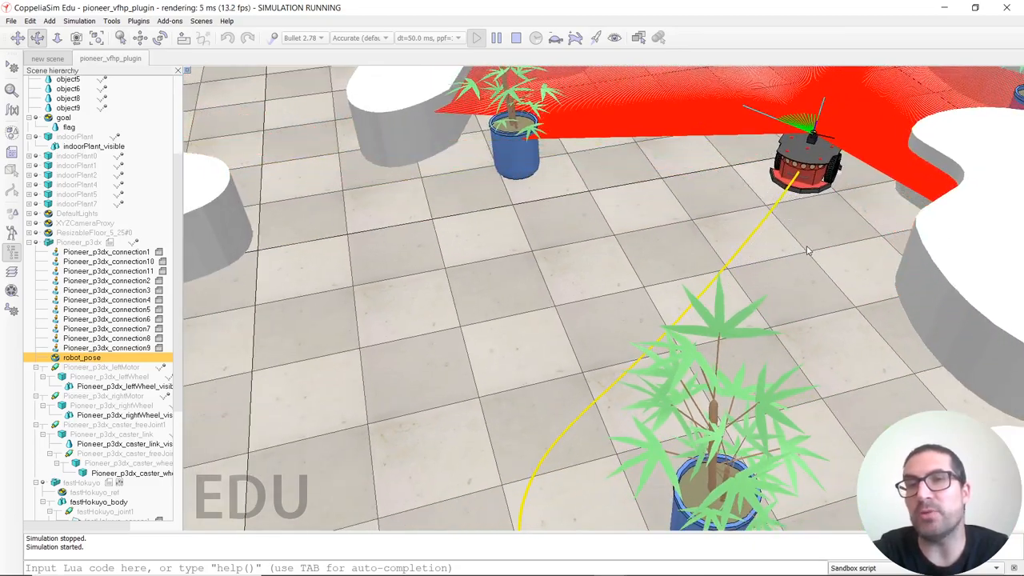
scroll(808, 252, down, 1)
scroll(811, 250, down, 1)
scroll(814, 250, down, 1)
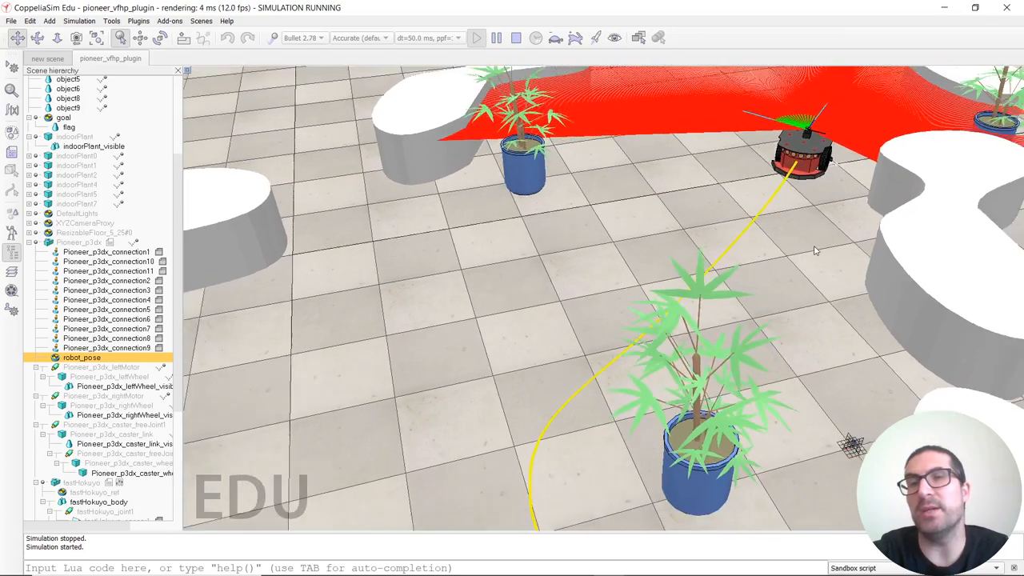
scroll(814, 250, down, 1)
scroll(814, 251, down, 1)
scroll(816, 250, down, 1)
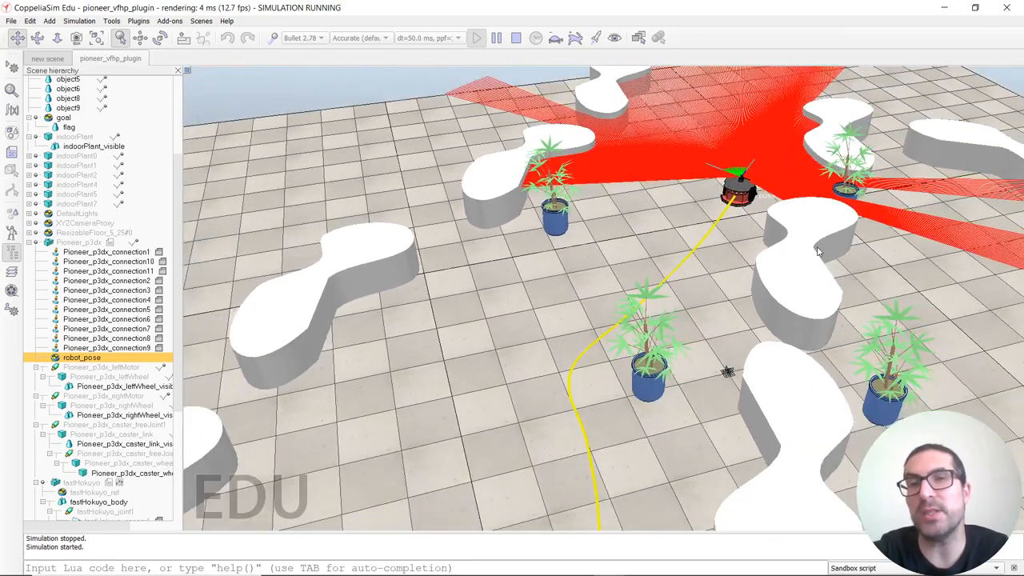
Pan the camera across the obstacle field to keep the robot and red goal flag in view
drag(806, 272, 783, 272)
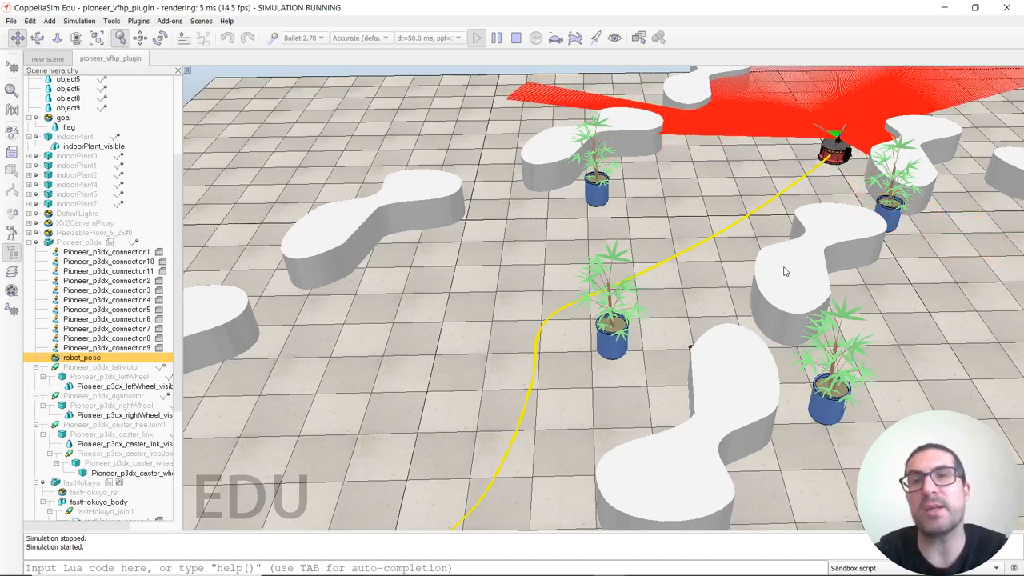
mouse_move(829, 298)
mouse_down()
mouse_move(559, 240)
mouse_move(756, 316)
mouse_move(792, 313)
mouse_move(773, 336)
mouse_move(680, 320)
mouse_move(805, 328)
mouse_move(739, 320)
mouse_move(784, 312)
mouse_up()
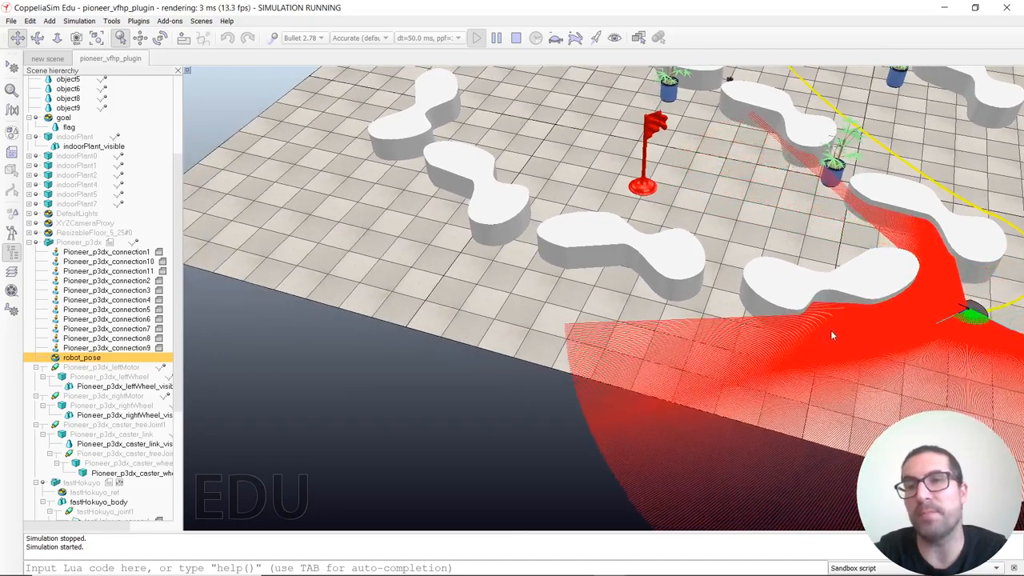
drag(830, 329, 869, 354)
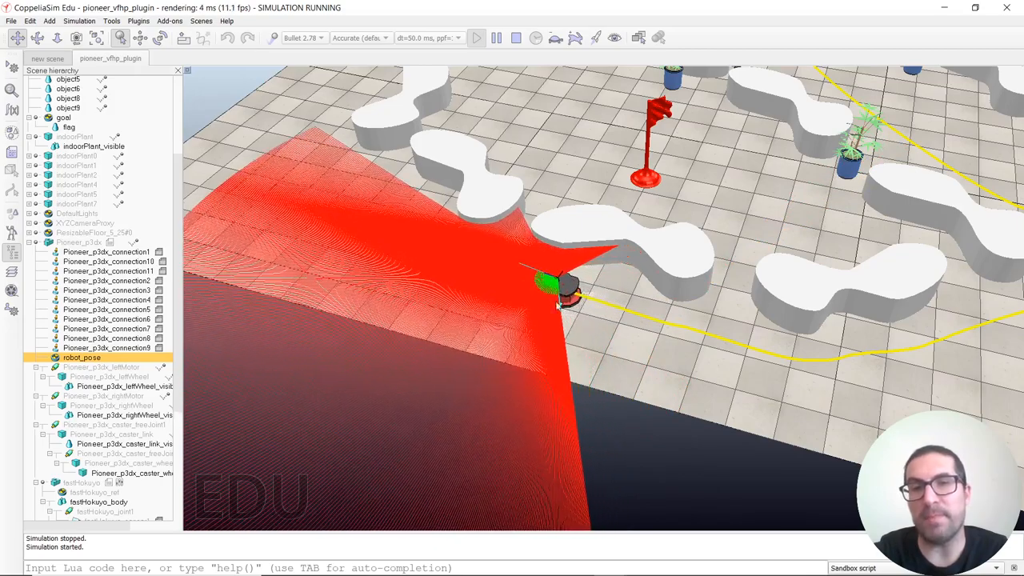
Track the robot curving around the white obstacles toward the red flag
mouse_move(559, 308)
mouse_down()
mouse_move(716, 382)
mouse_move(794, 398)
mouse_up()
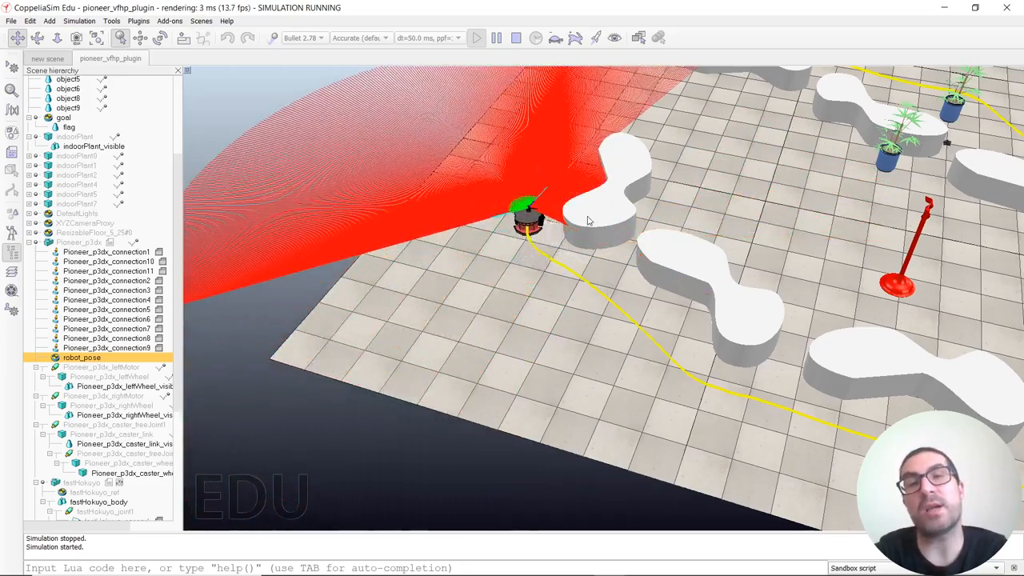
drag(586, 220, 574, 288)
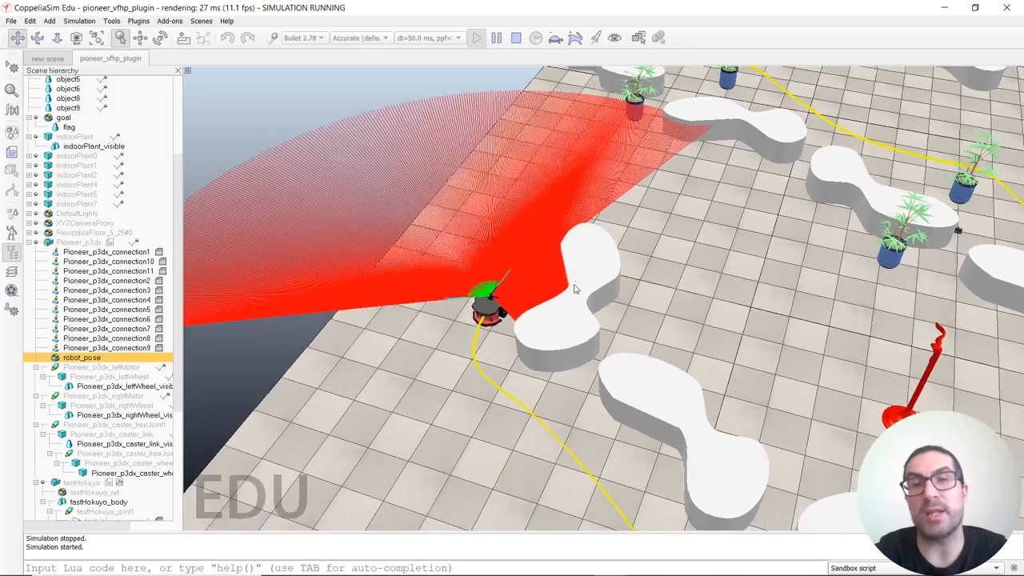
scroll(573, 288, up, 1)
scroll(576, 280, up, 1)
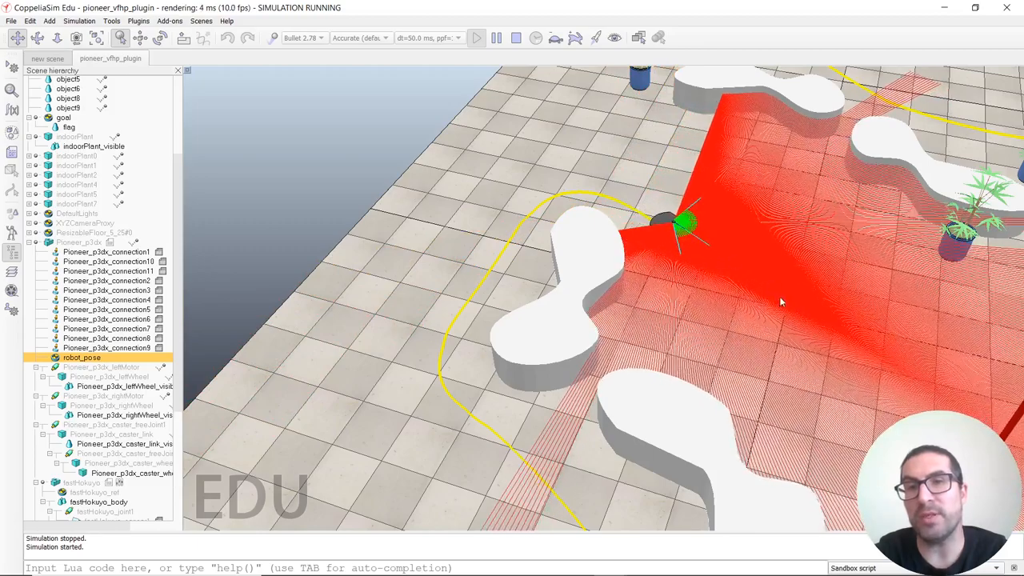
scroll(845, 379, down, 3)
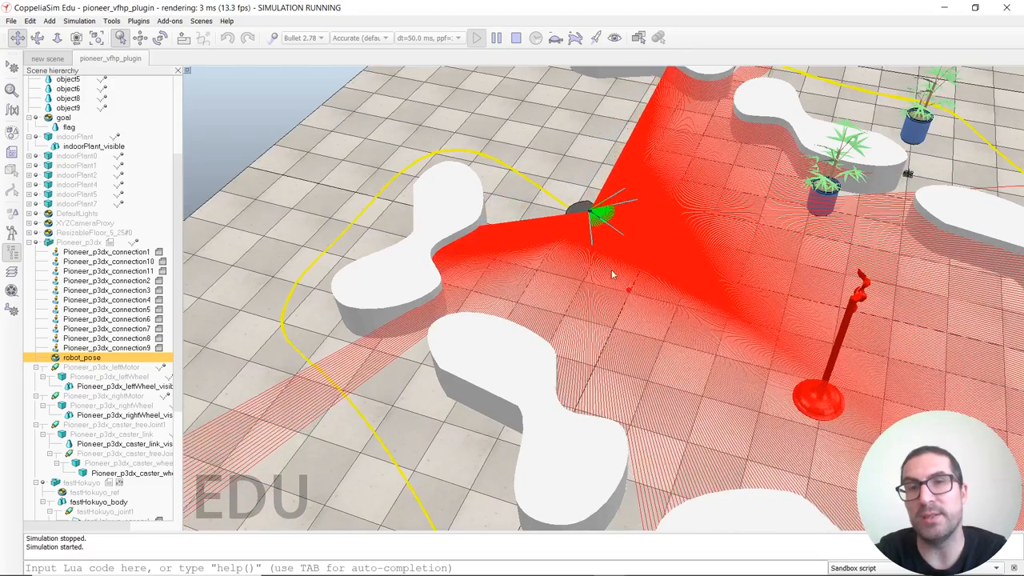
scroll(622, 279, up, 2)
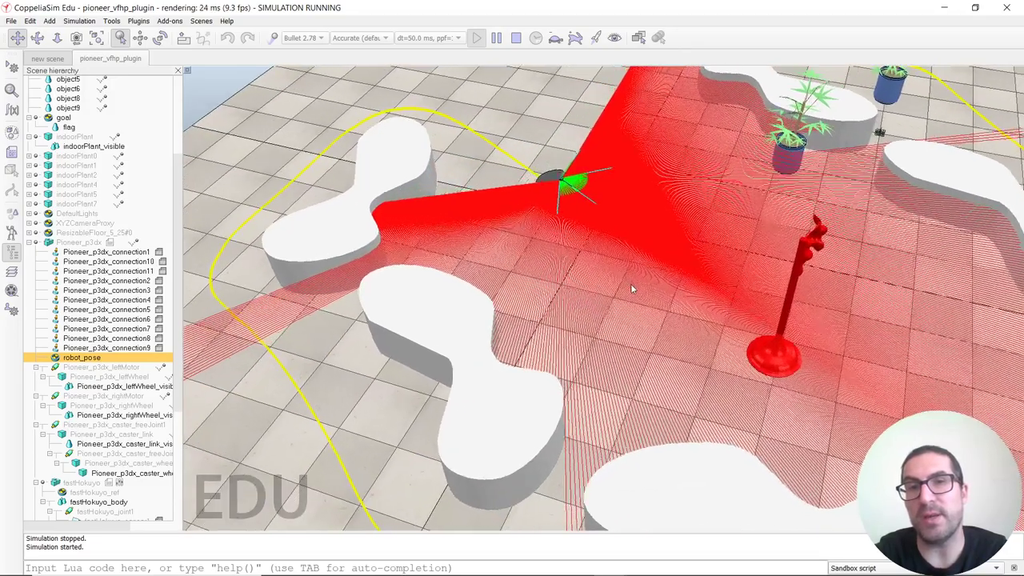
Watch the robot arrive at the red flag, then stop the simulation
mouse_move(621, 270)
mouse_down()
mouse_move(662, 306)
mouse_move(783, 345)
mouse_up()
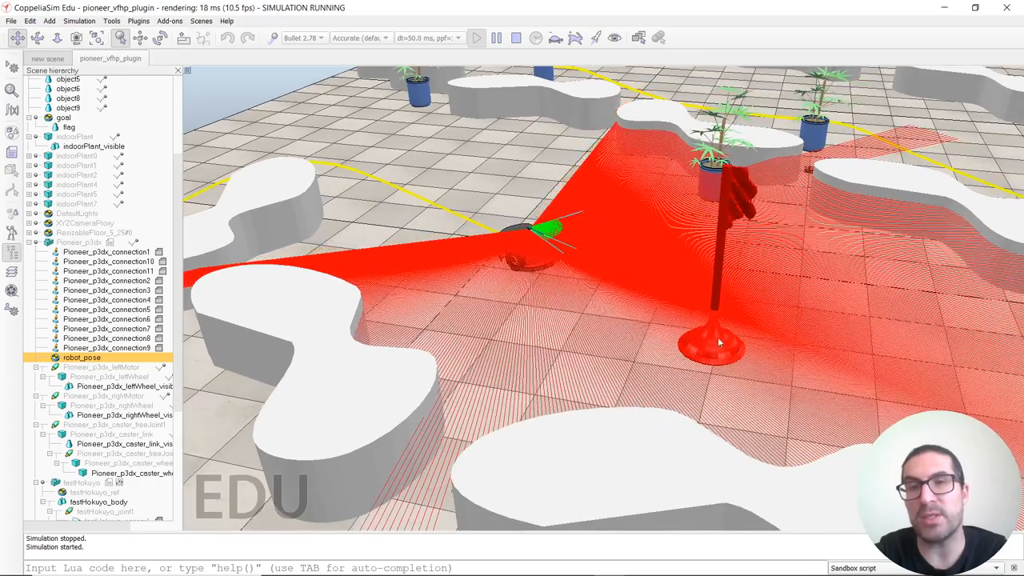
scroll(717, 337, up, 3)
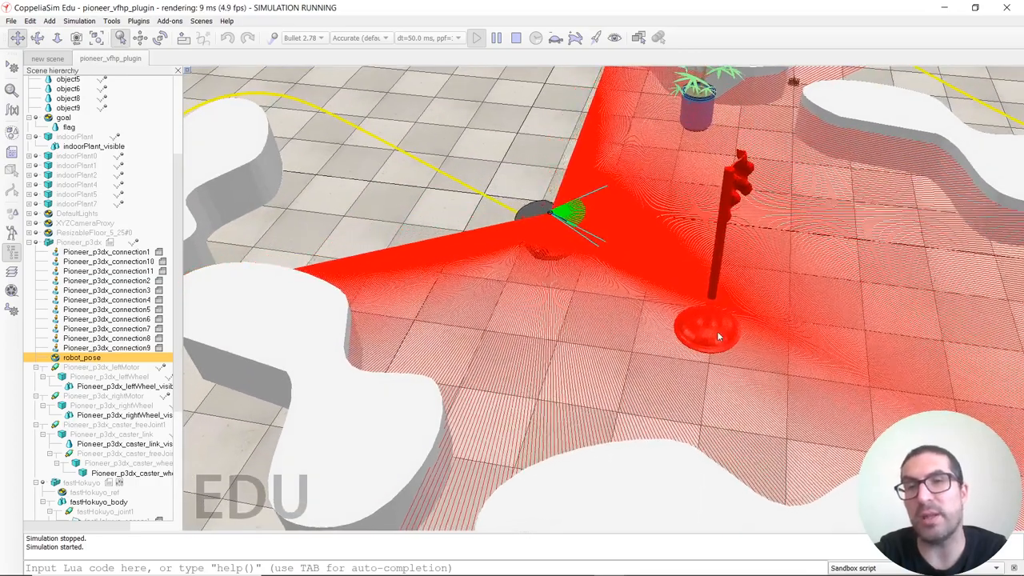
drag(719, 331, 732, 307)
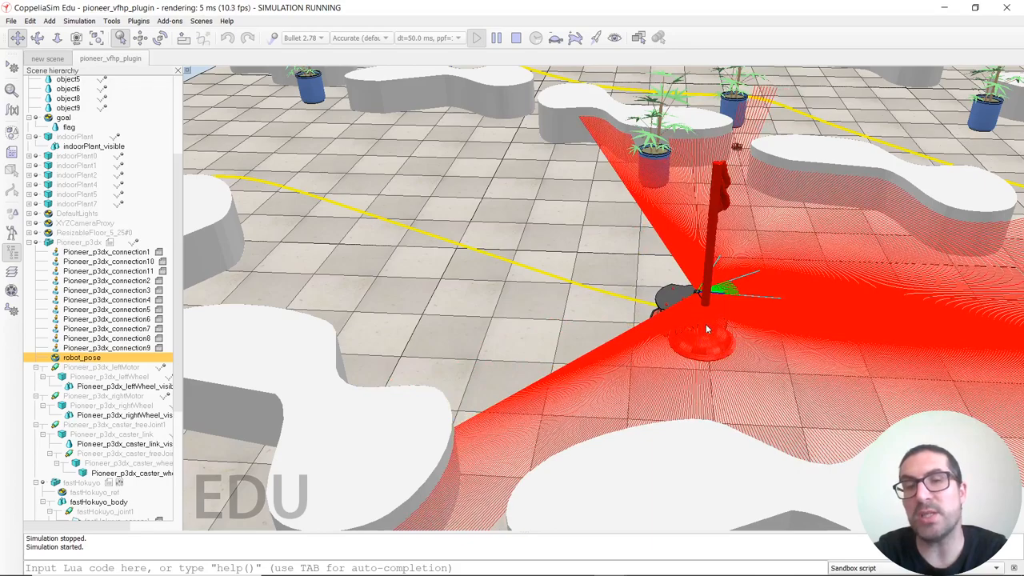
click(515, 38)
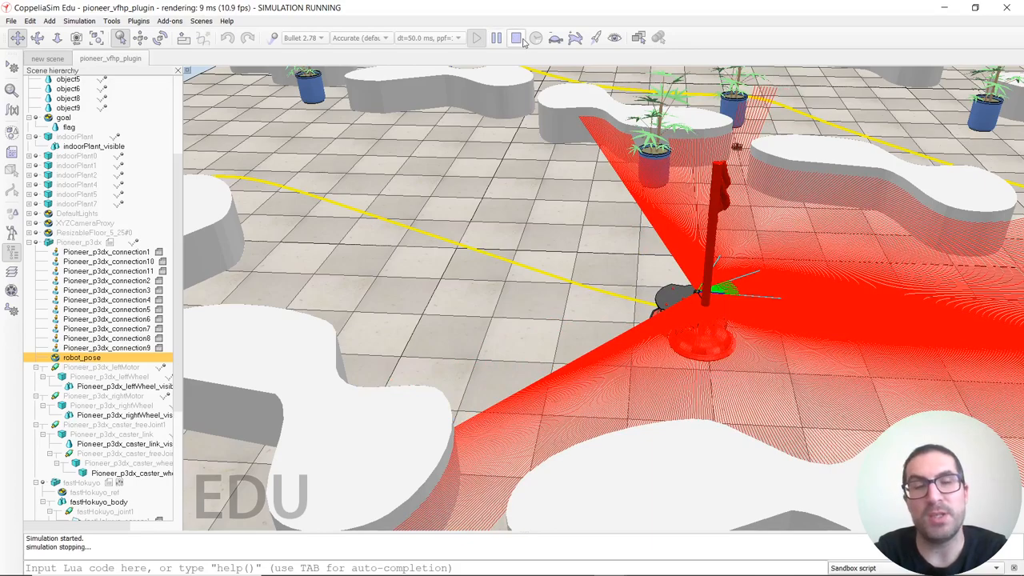